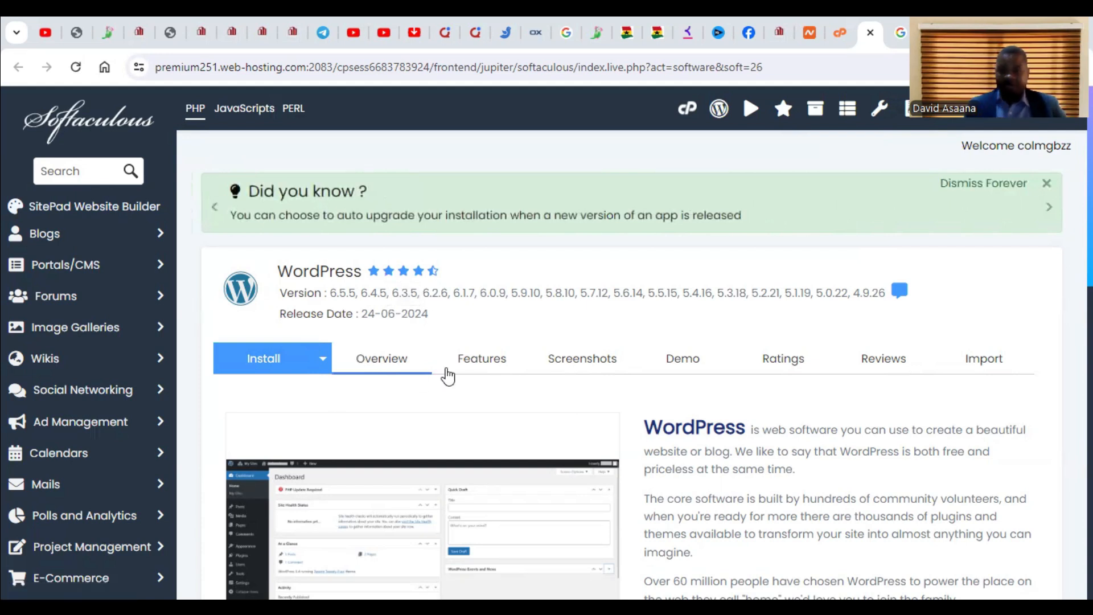
- Switch to the Namecheap account page and open the account dashboard
click(809, 23)
mouse_move(626, 153)
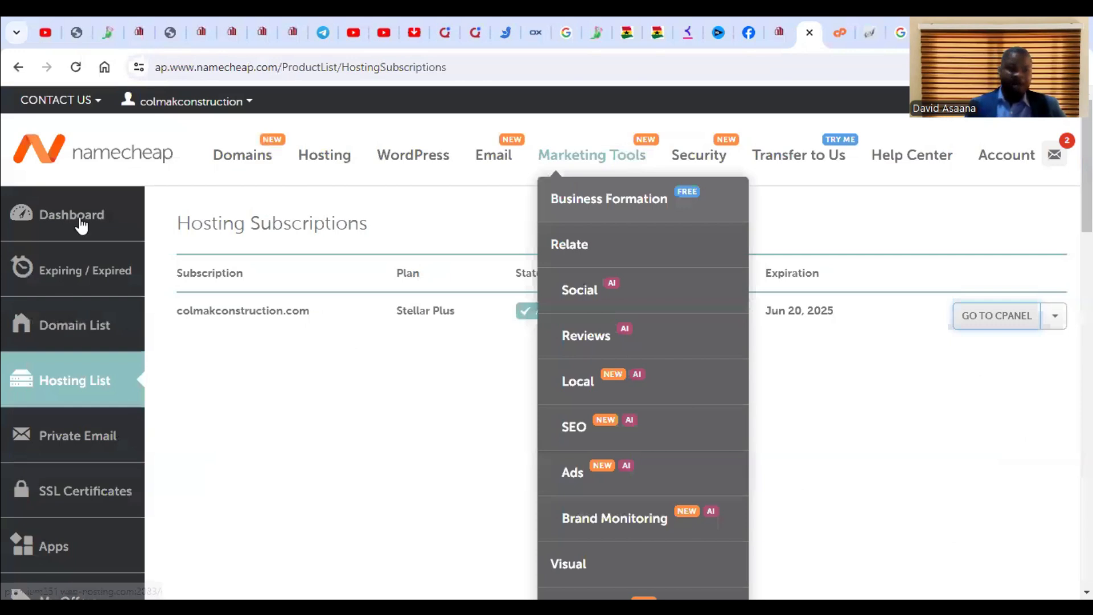
click(16, 219)
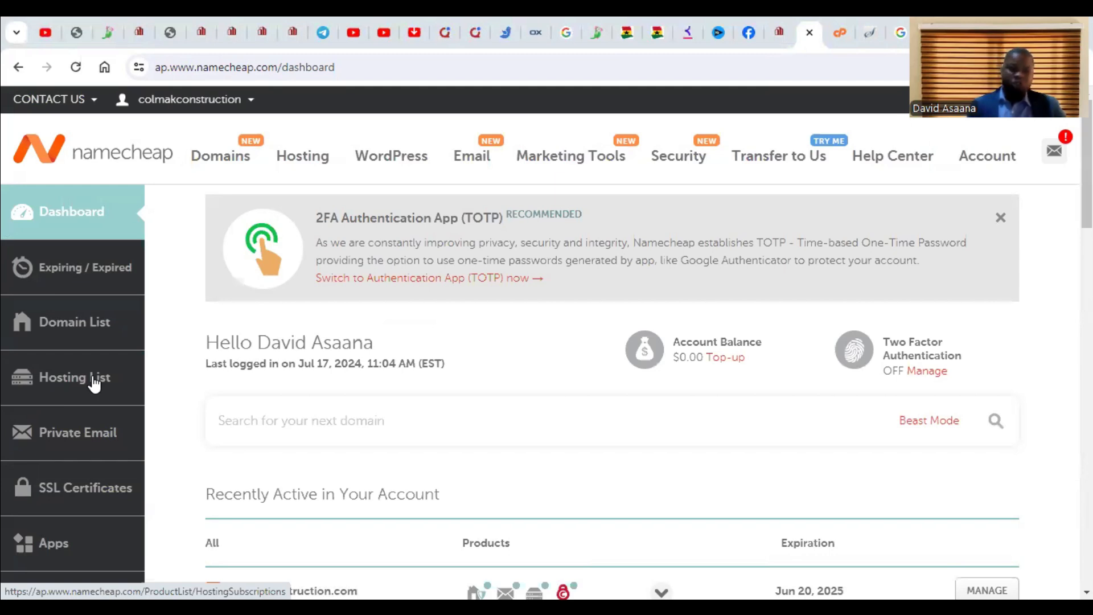
- Open Namecheap's Shared Hosting page in a new tab and compare the Stellar, Stellar Plus and Stellar Business plans
mouse_move(231, 154)
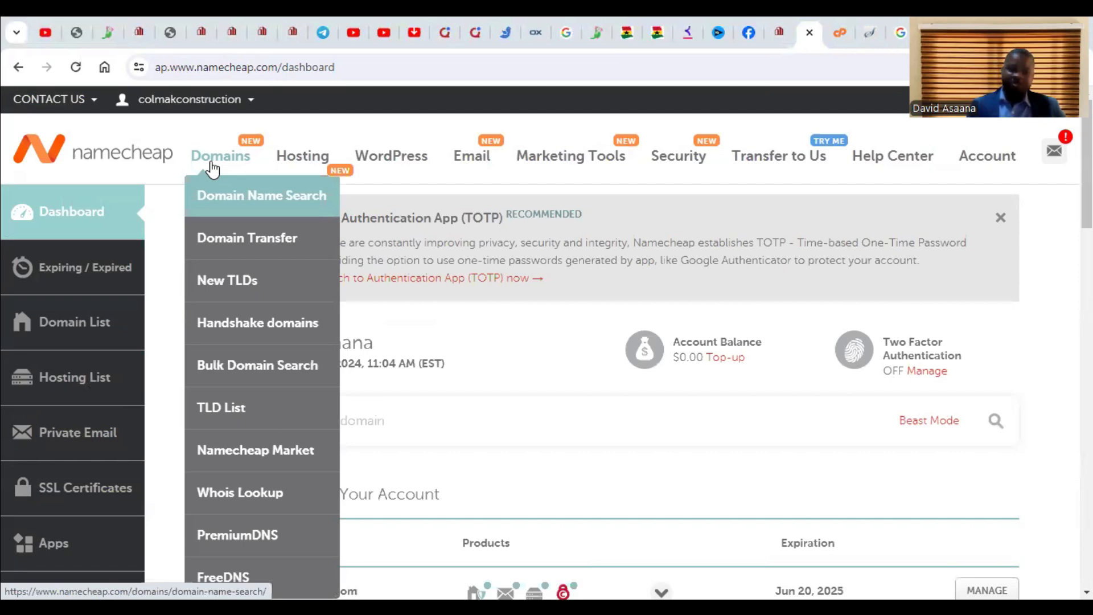
mouse_move(300, 157)
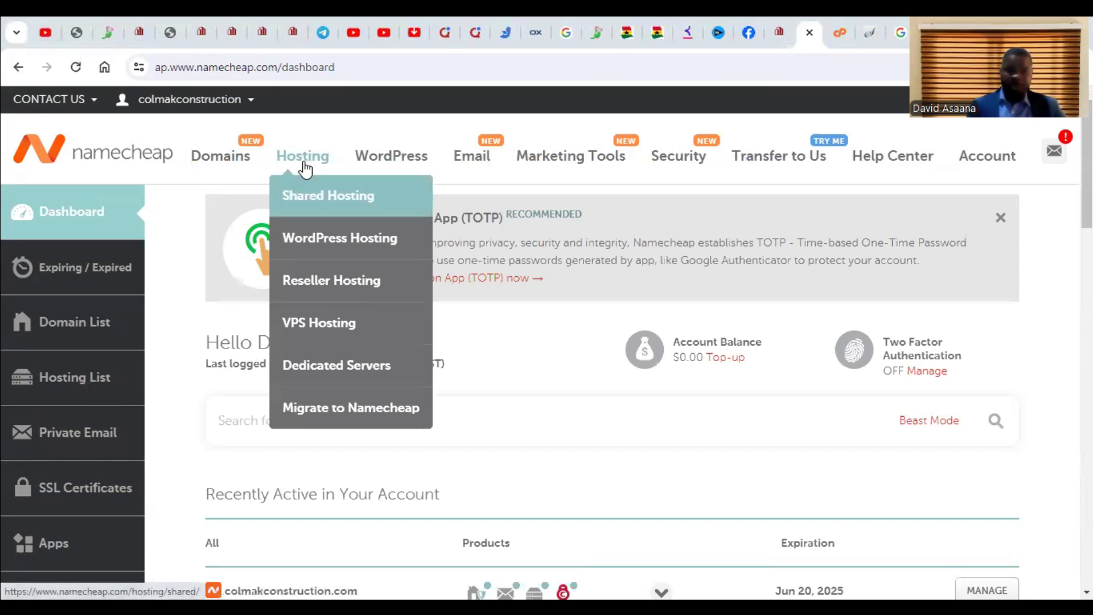
right_click(318, 188)
click(378, 147)
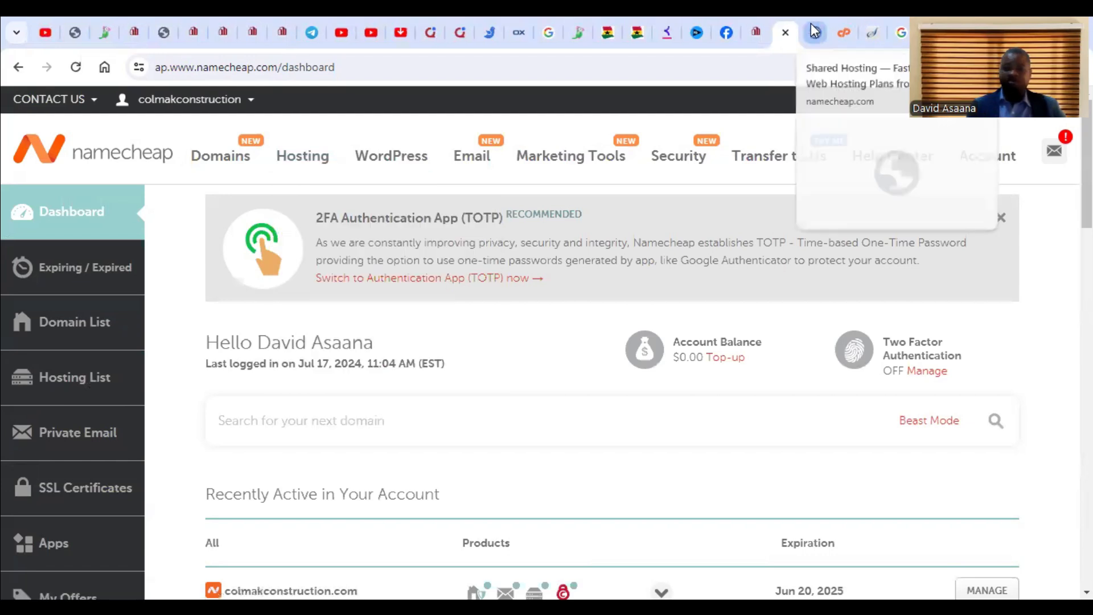
click(814, 31)
scroll(431, 437, down, 7)
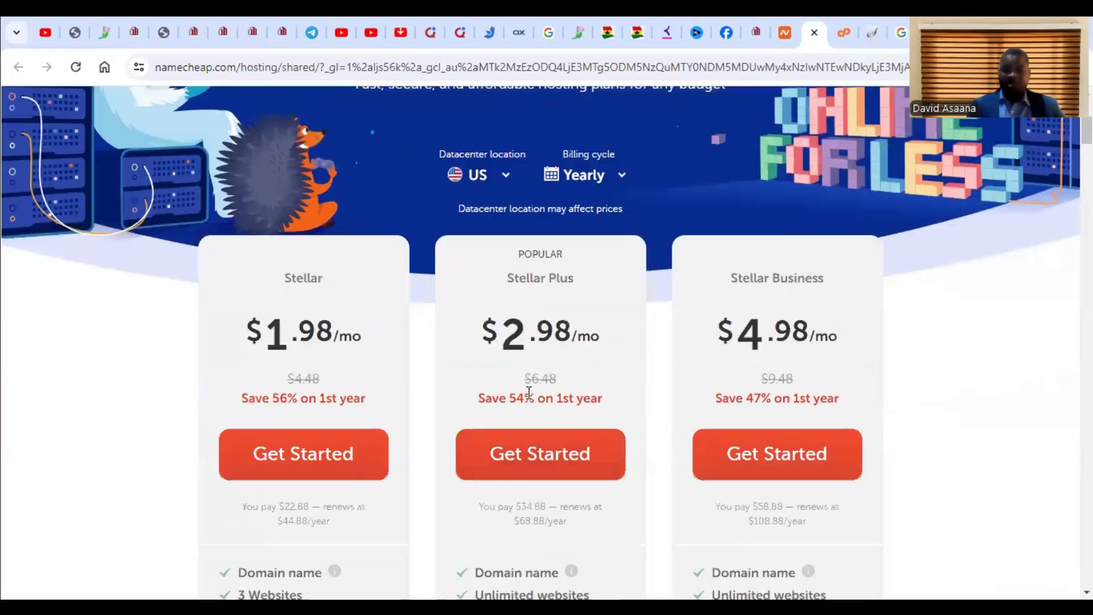
scroll(674, 394, up, 4)
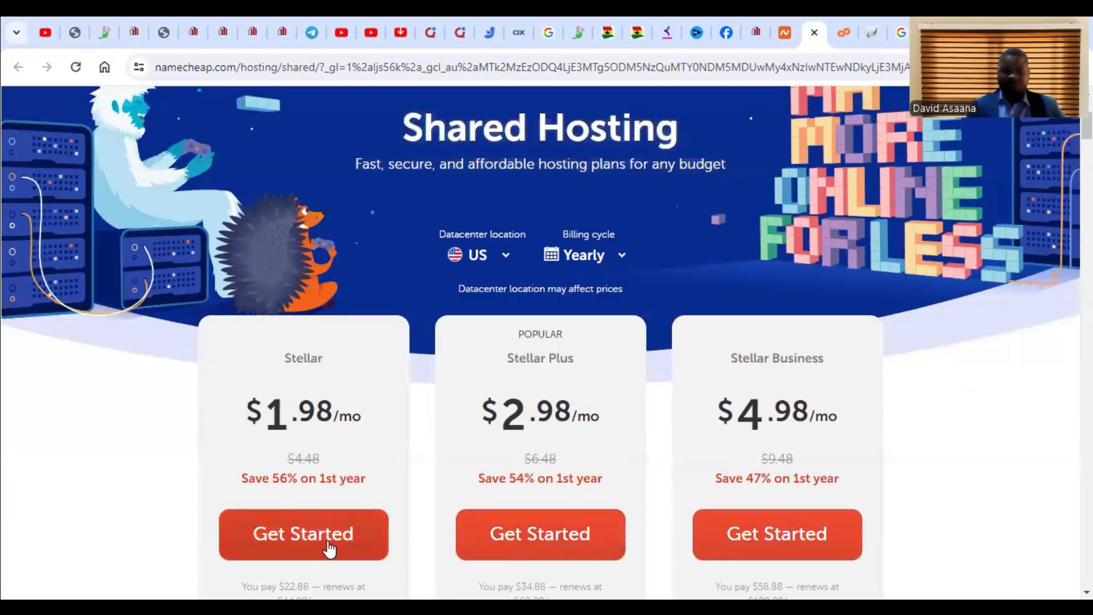
scroll(317, 541, down, 1)
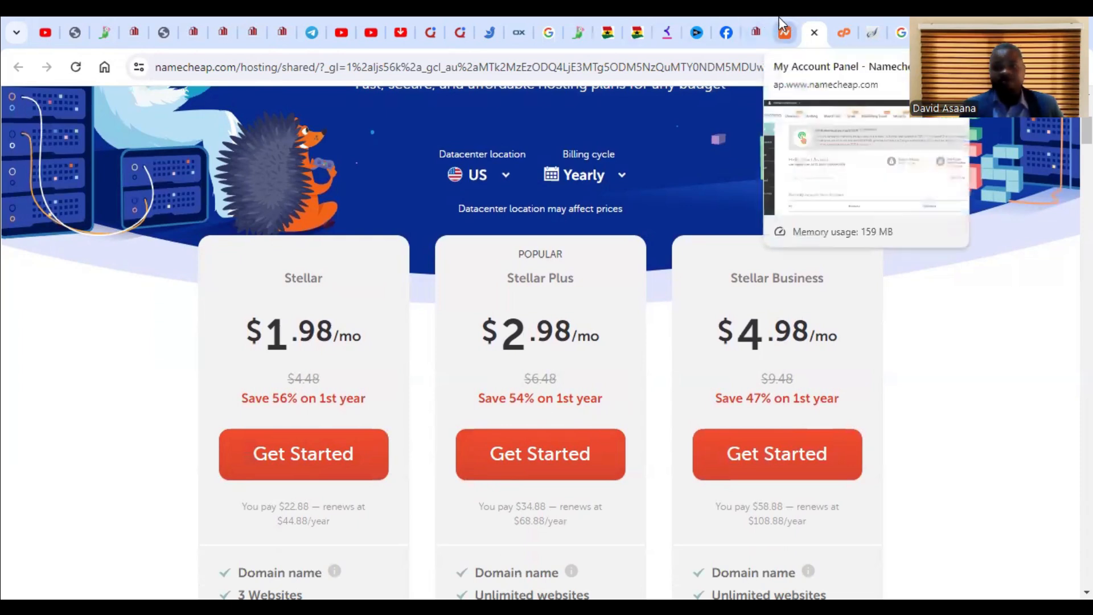
- Open the hosting list from the Namecheap dashboard and go to cPanel for the colmakconstruction.com subscription
click(755, 27)
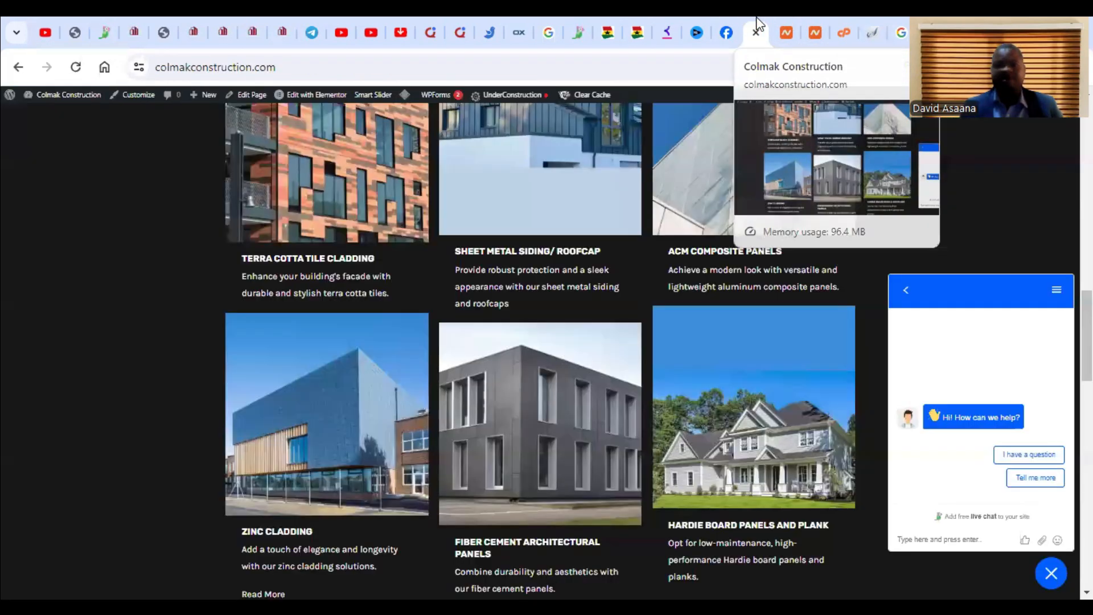
click(776, 18)
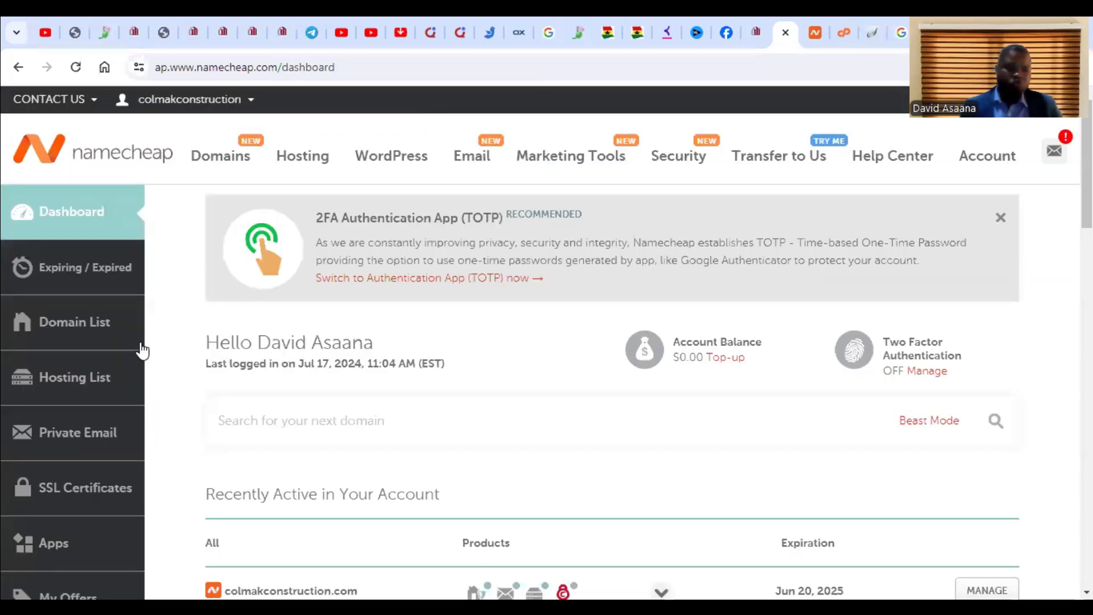
click(67, 378)
scroll(663, 391, down, 3)
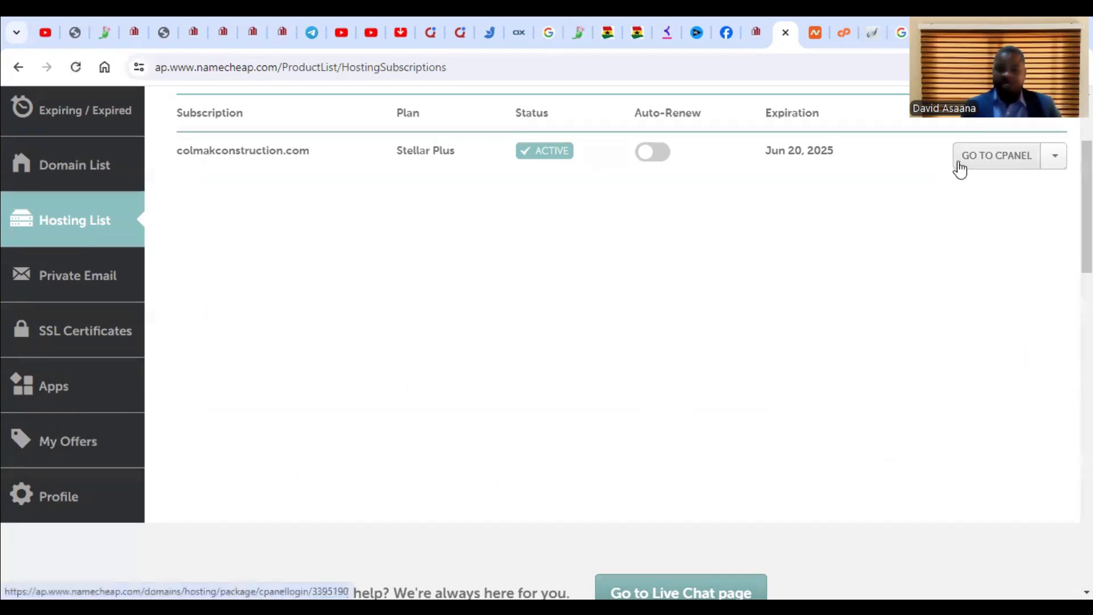
click(1021, 168)
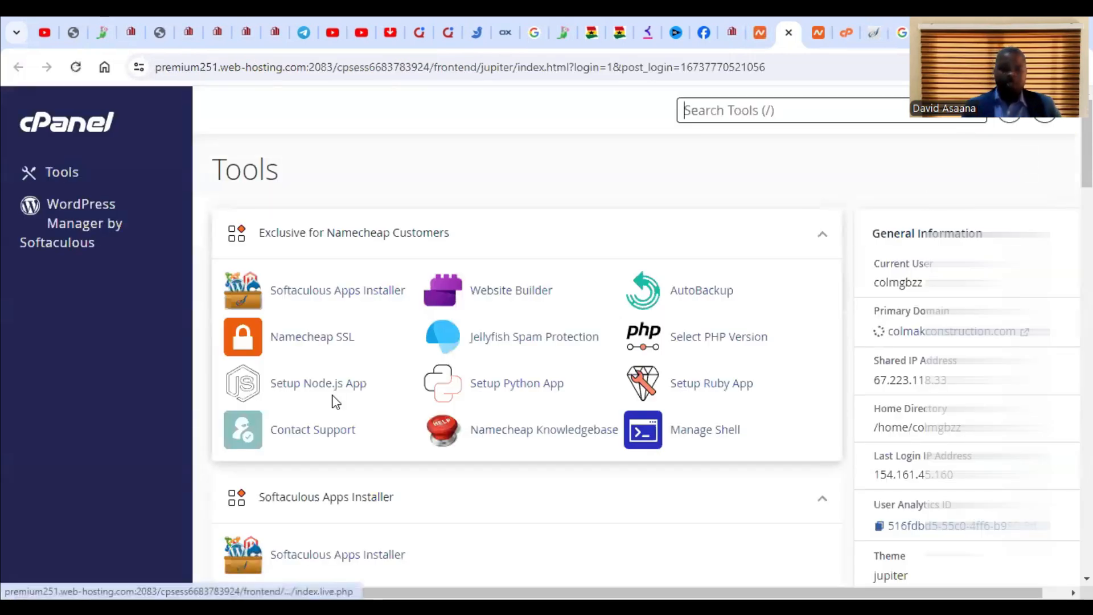
- Open WordPress in the Softaculous Apps Installer and bring up its installation form
scroll(296, 375, down, 7)
scroll(261, 350, up, 3)
click(267, 351)
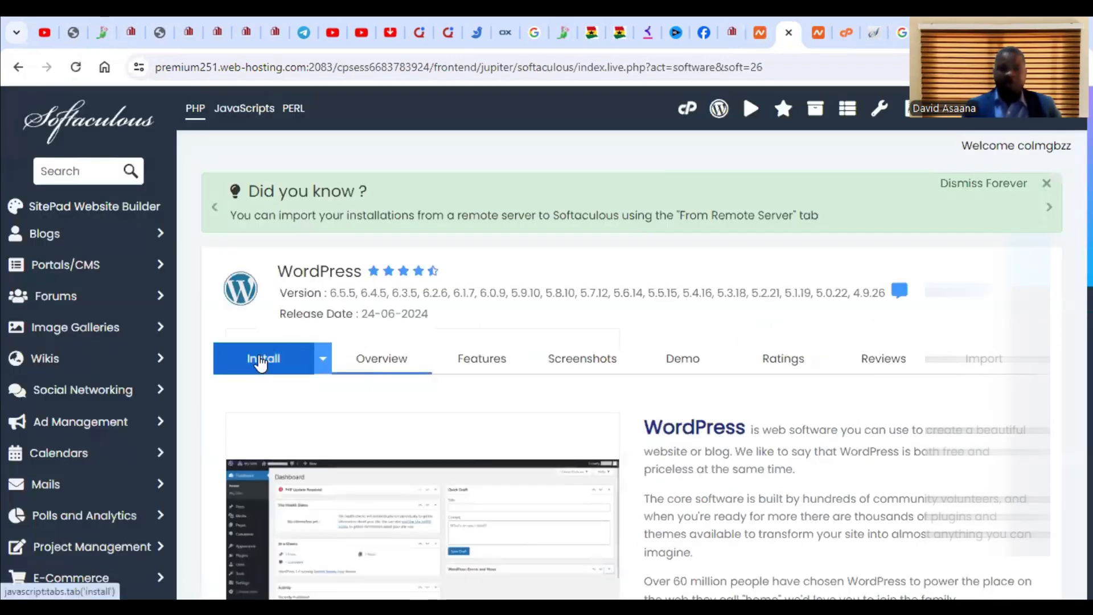
click(261, 361)
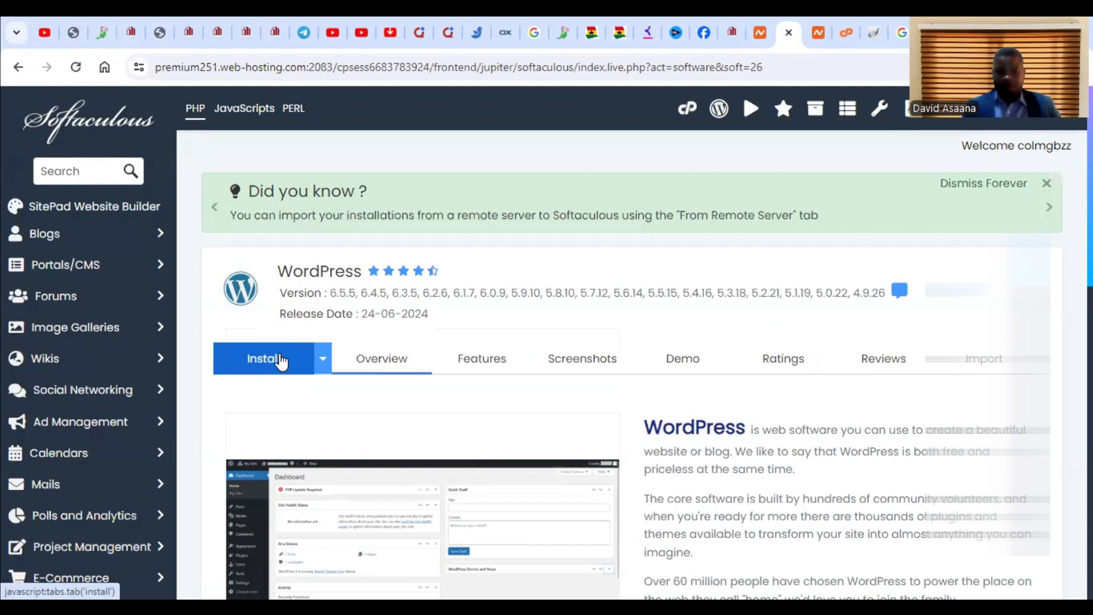
- Review the installation URL settings and the list of WordPress versions available to install
scroll(505, 445, down, 1)
scroll(505, 445, down, 4)
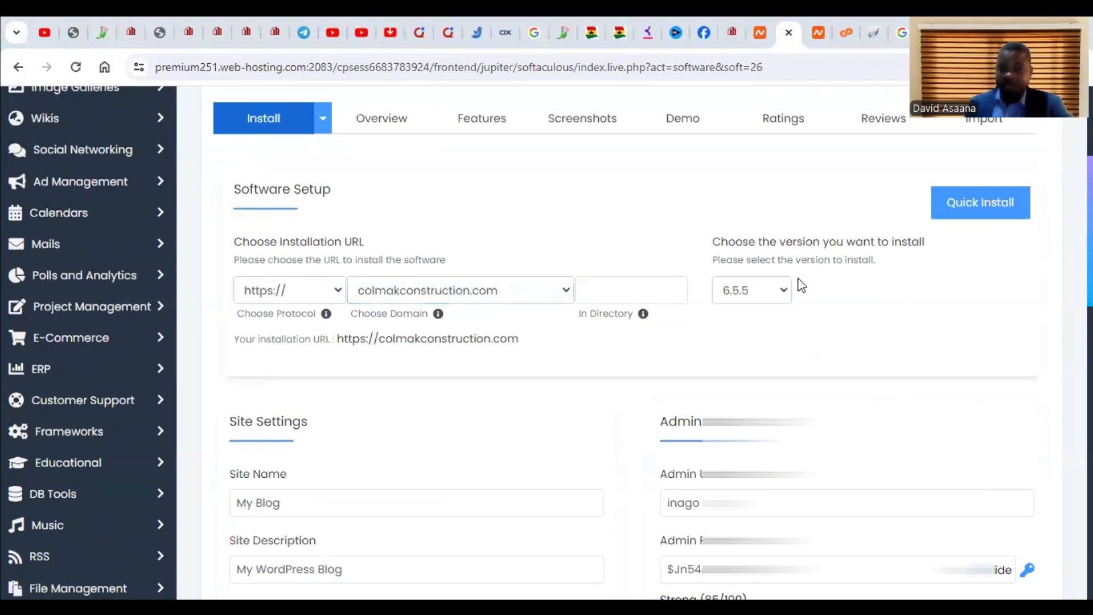
click(769, 292)
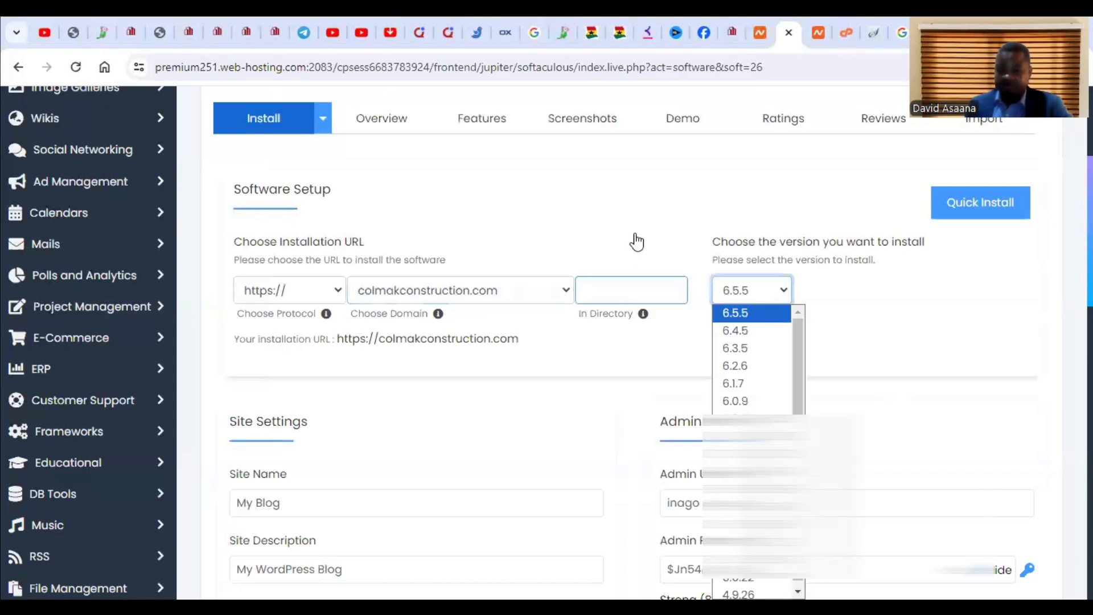
scroll(588, 271, down, 4)
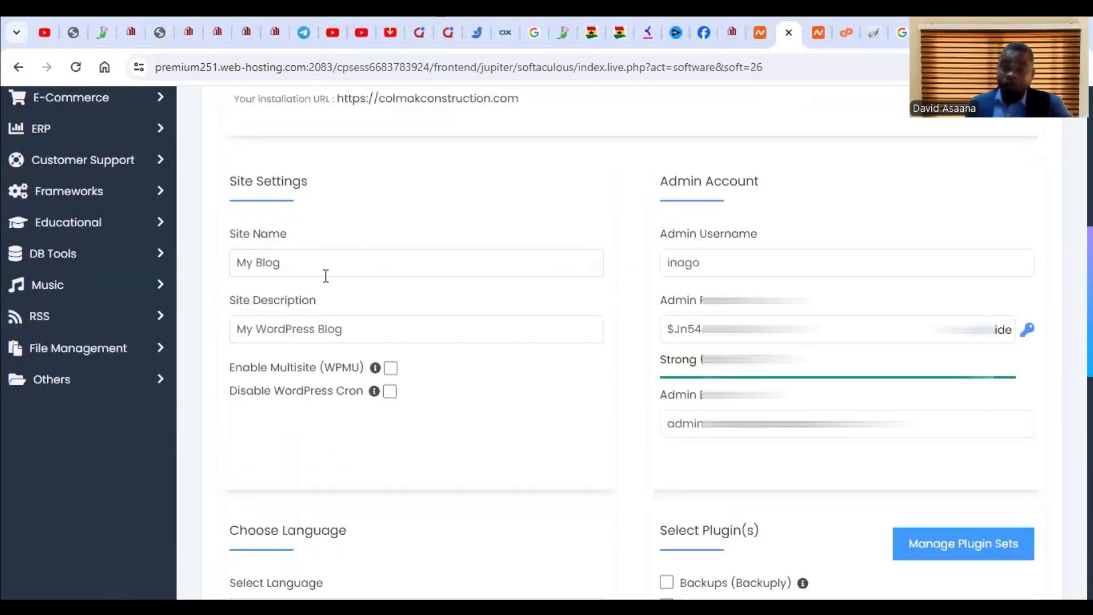
- View the header of the Colmak Construction website's home page and return to the WordPress installation form
click(732, 19)
scroll(641, 295, up, 10)
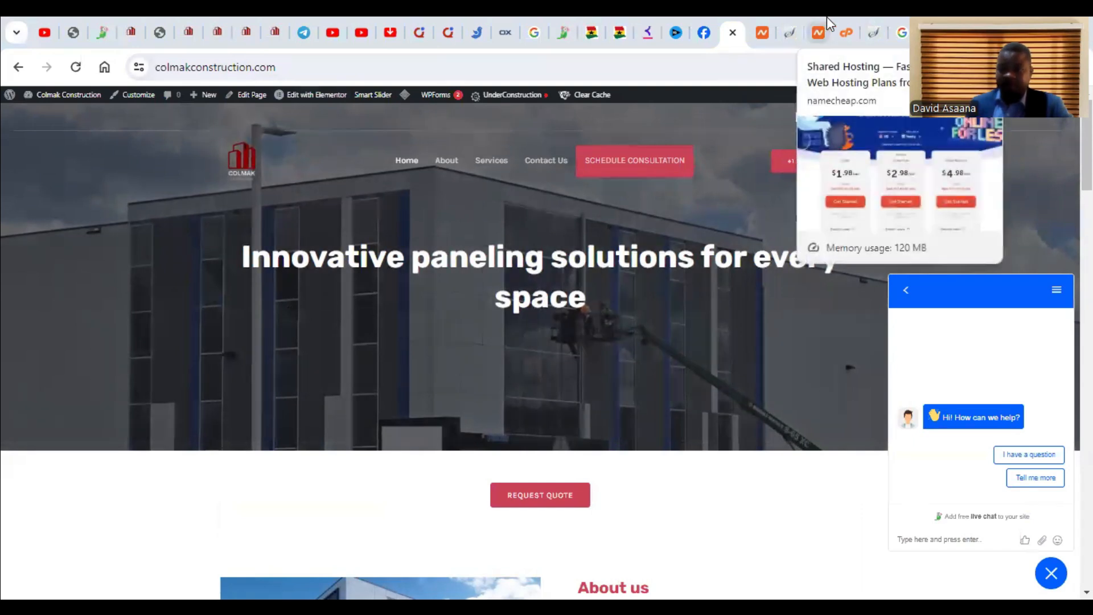
click(880, 17)
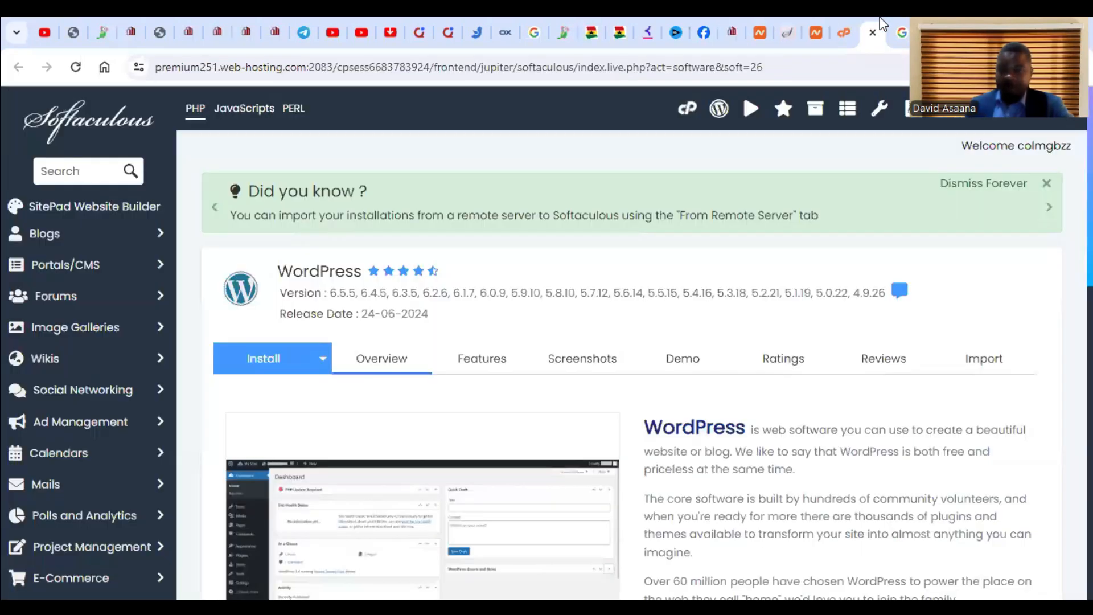
click(788, 28)
- Examine the Site Name and Site Description fields in the Site Settings section
click(314, 329)
click(270, 262)
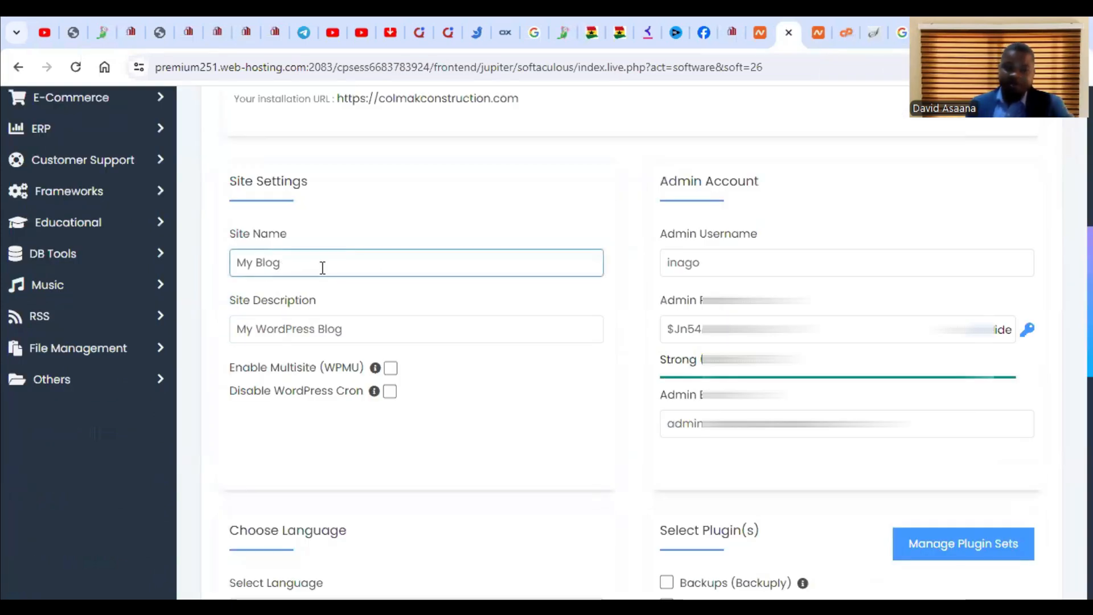
click(255, 333)
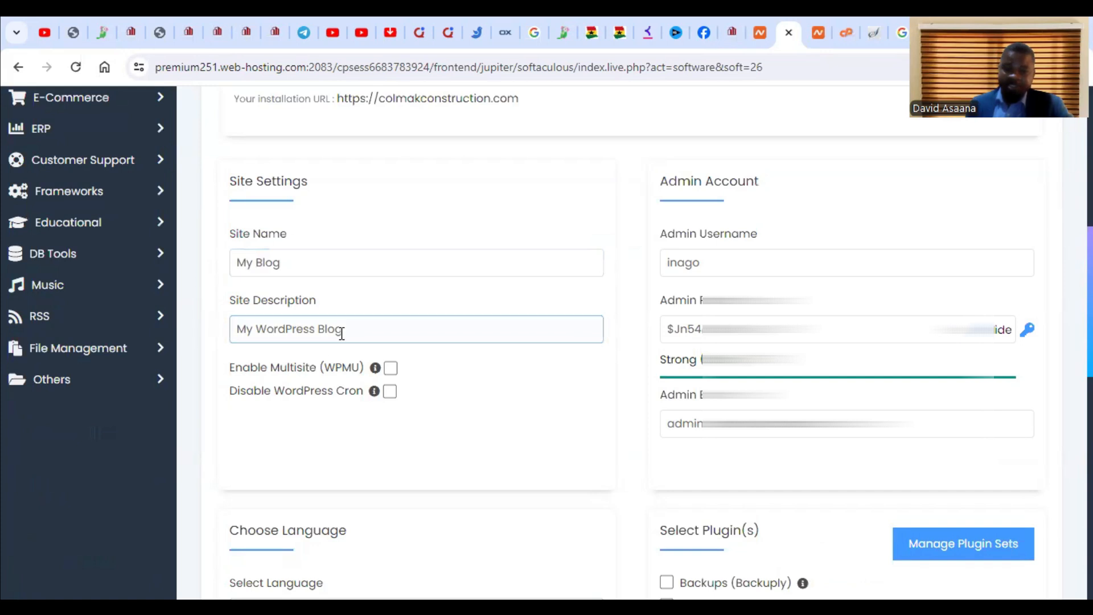
click(334, 261)
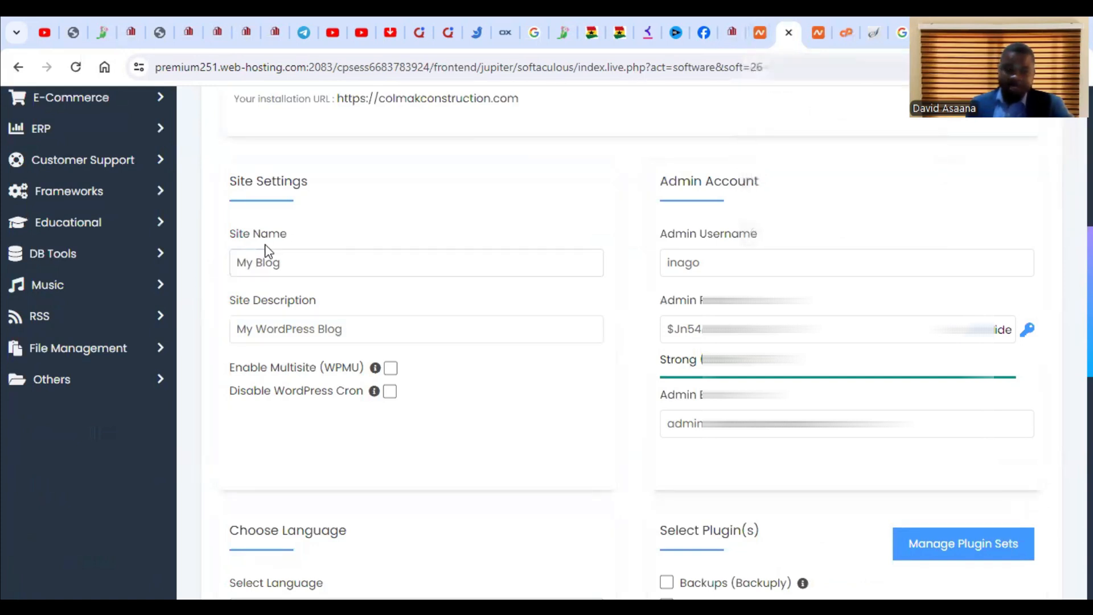
click(288, 327)
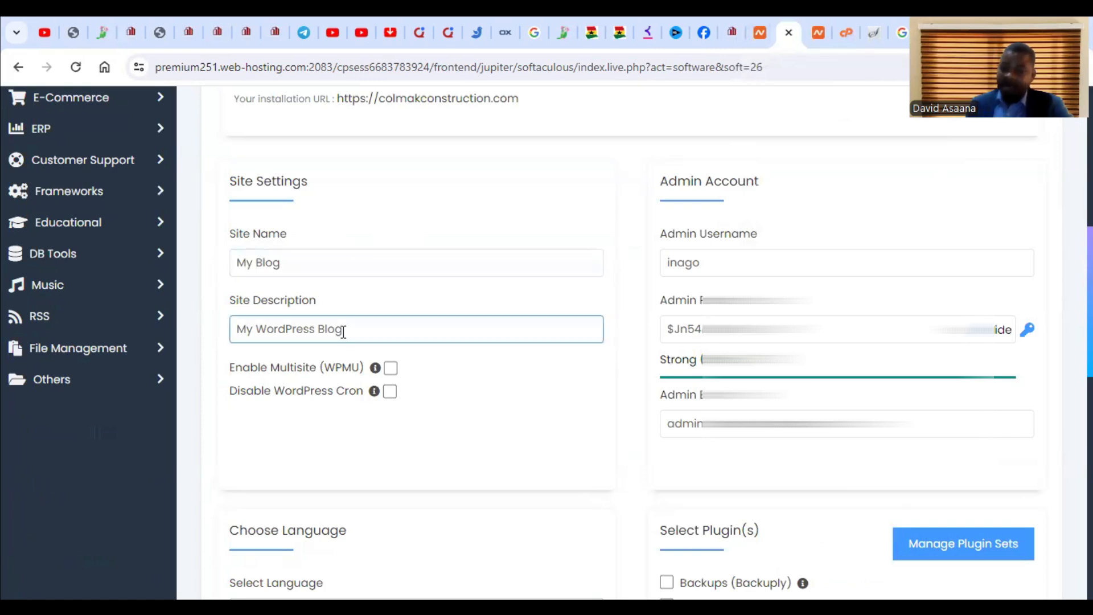
click(235, 257)
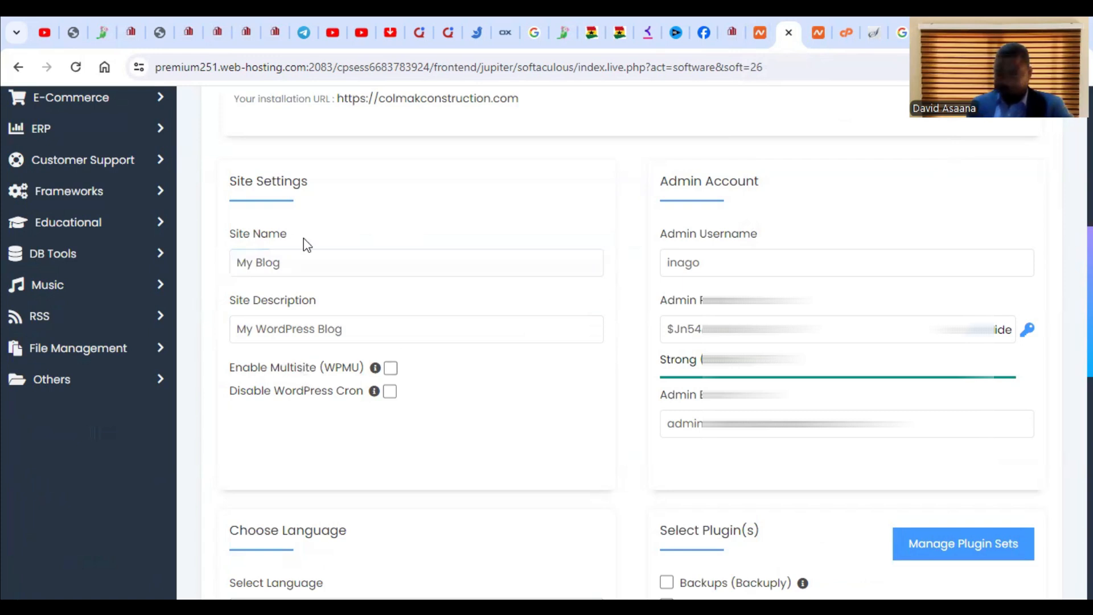
- Examine the admin username, password and email fields in the Admin Account section
click(739, 255)
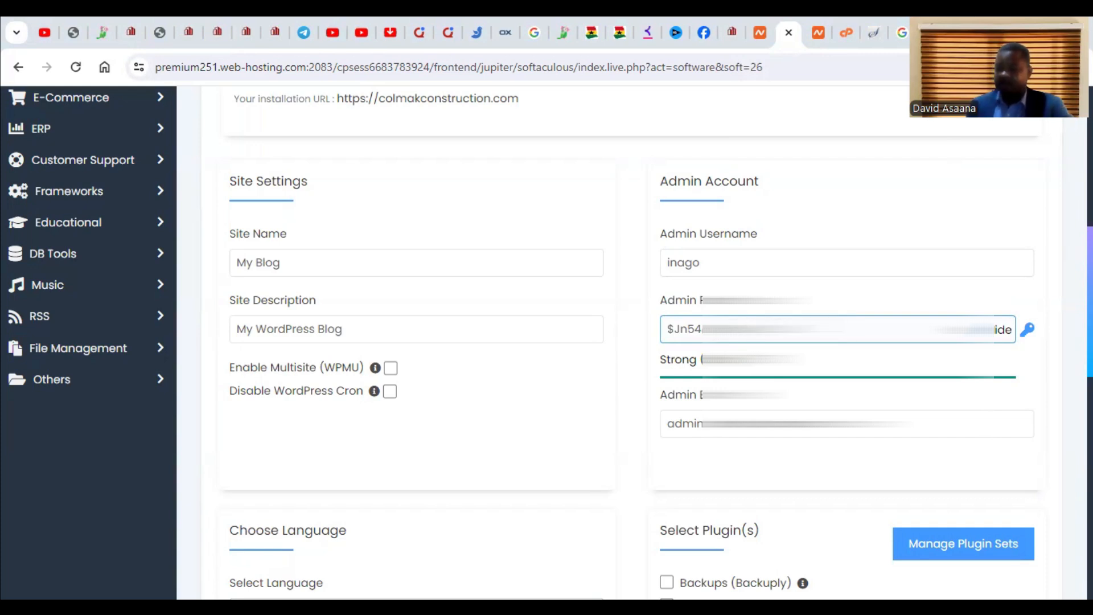
scroll(684, 341, down, 1)
click(684, 341)
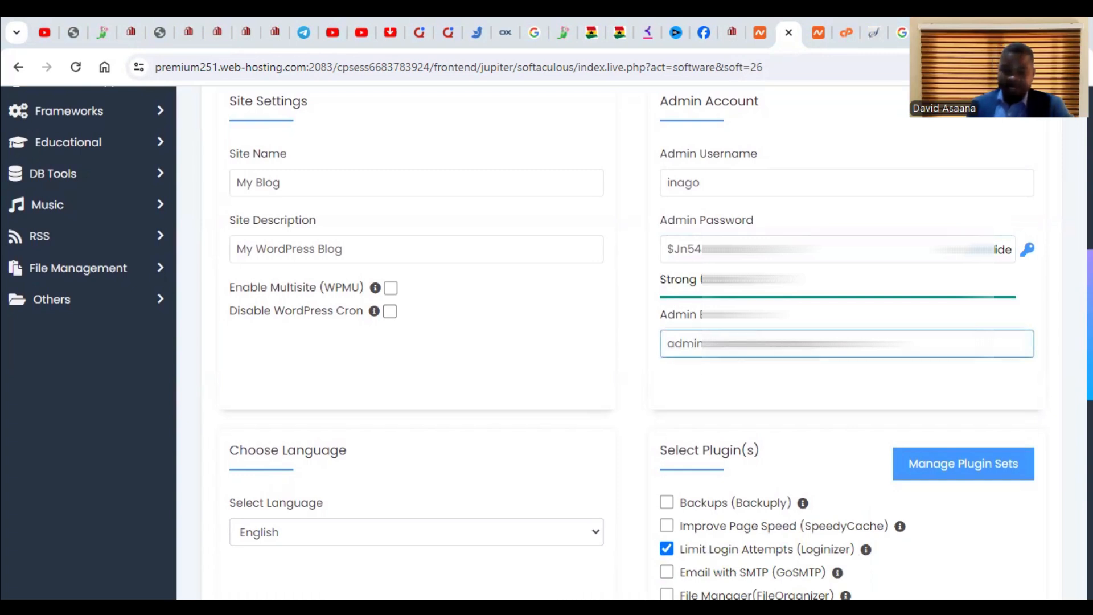
click(514, 305)
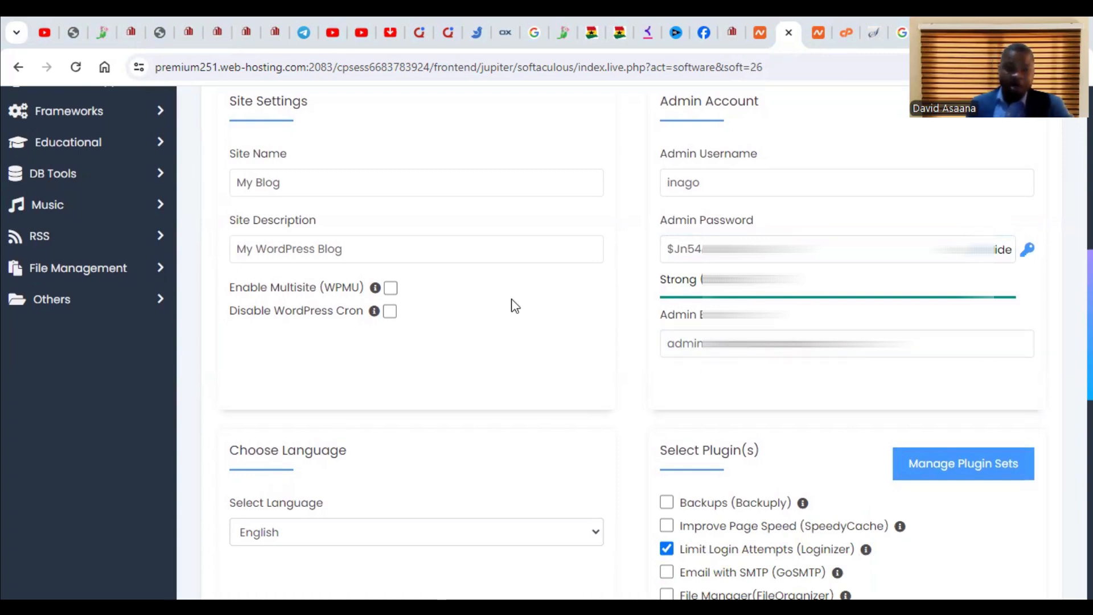
- Review the language choice, the optional plugins and the remaining sections of the installation form
scroll(514, 305, down, 3)
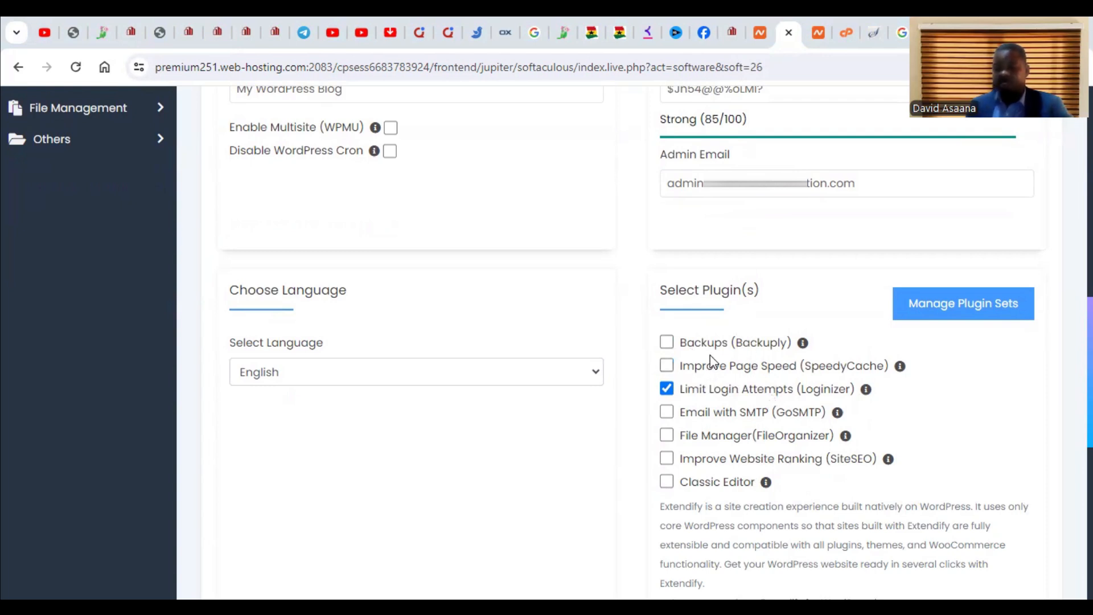
scroll(739, 490, down, 3)
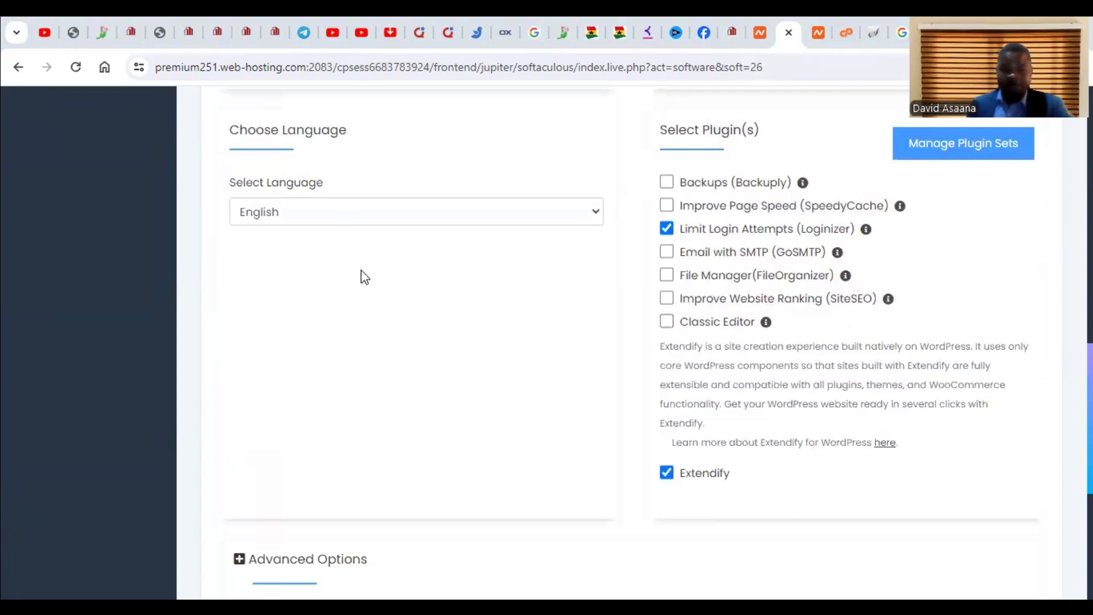
scroll(361, 270, down, 5)
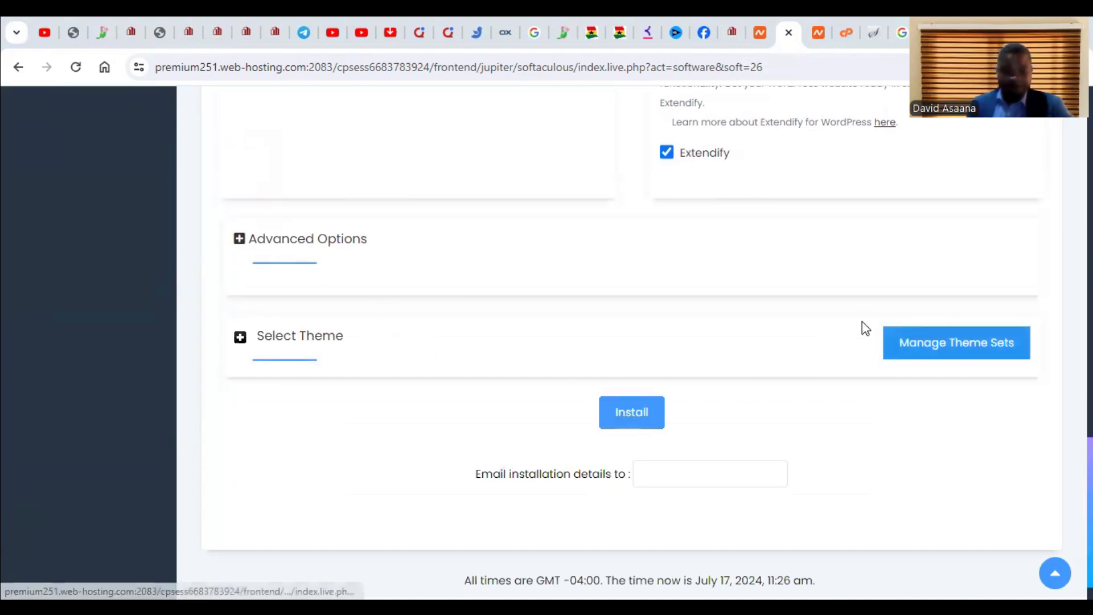
- Open the theme sets manager, return to the installation form and look through the offered WordPress themes
click(978, 359)
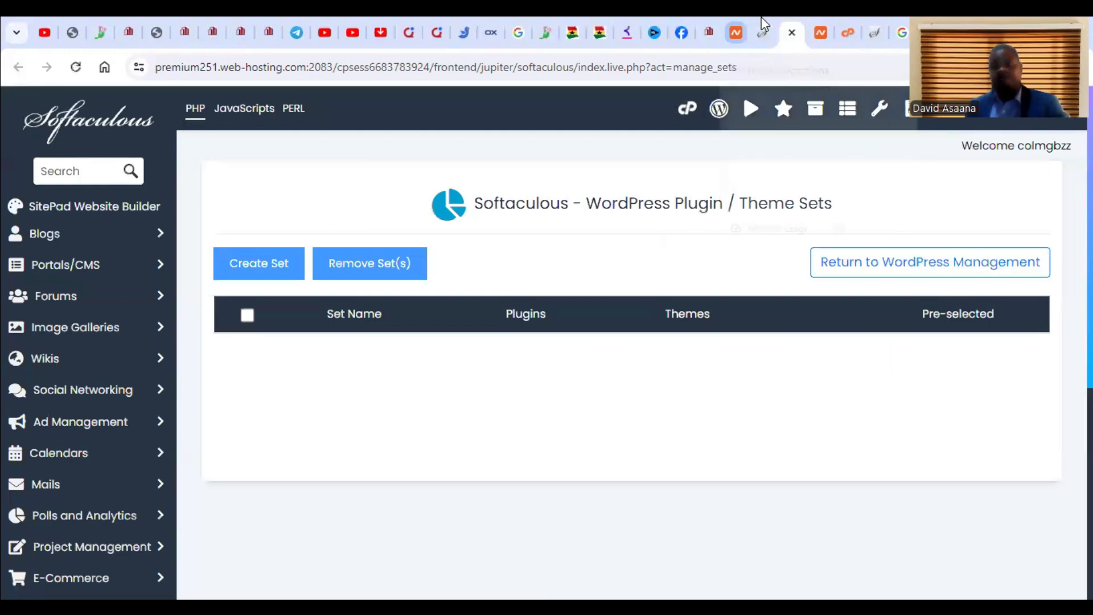
click(762, 31)
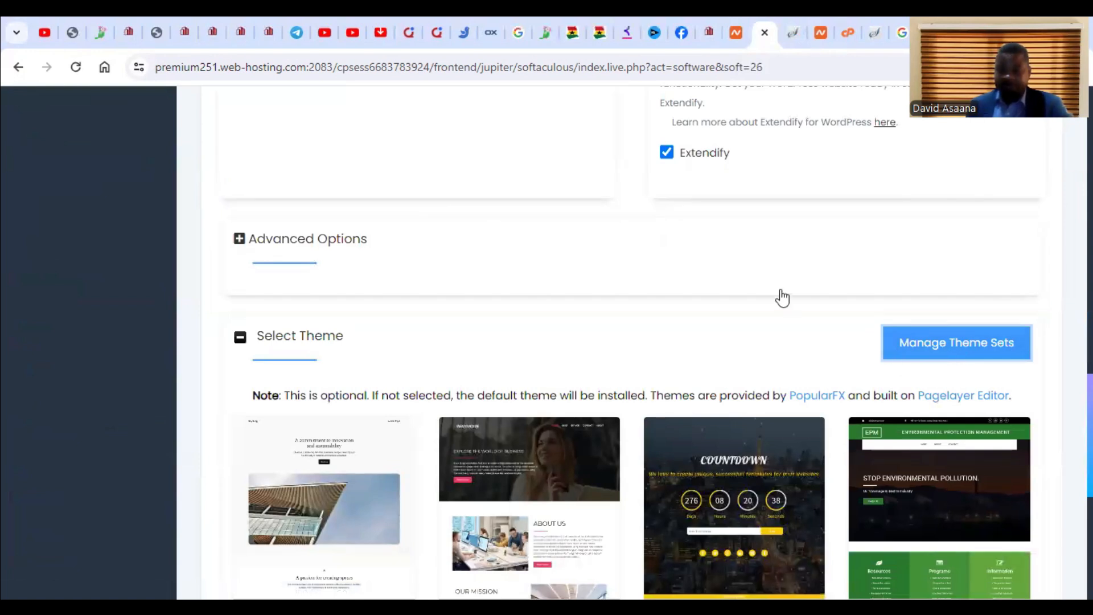
scroll(780, 297, down, 3)
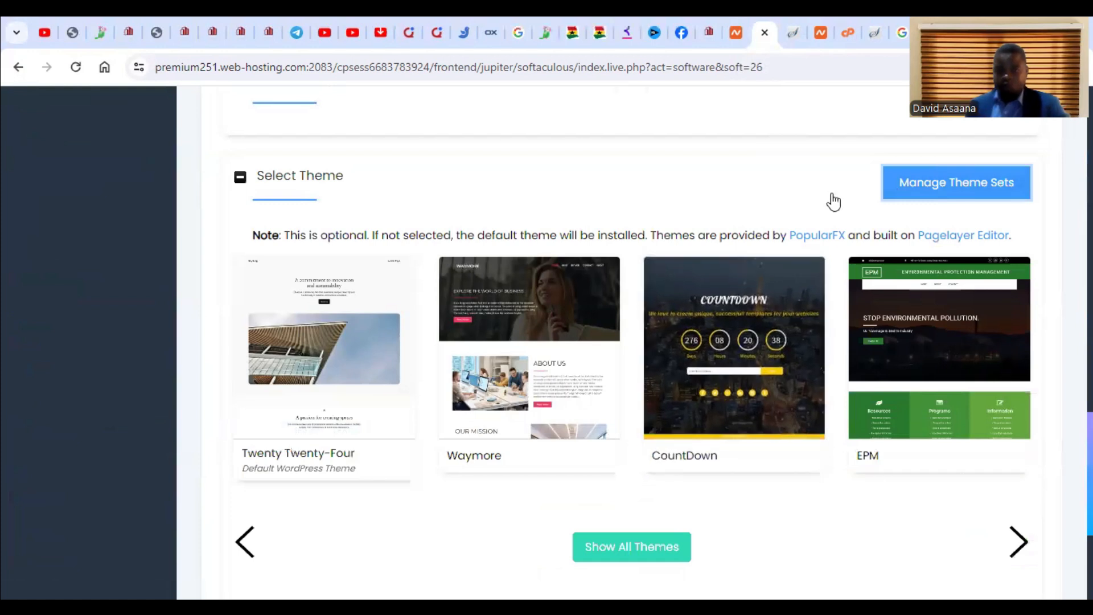
scroll(831, 201, up, 5)
scroll(685, 365, down, 4)
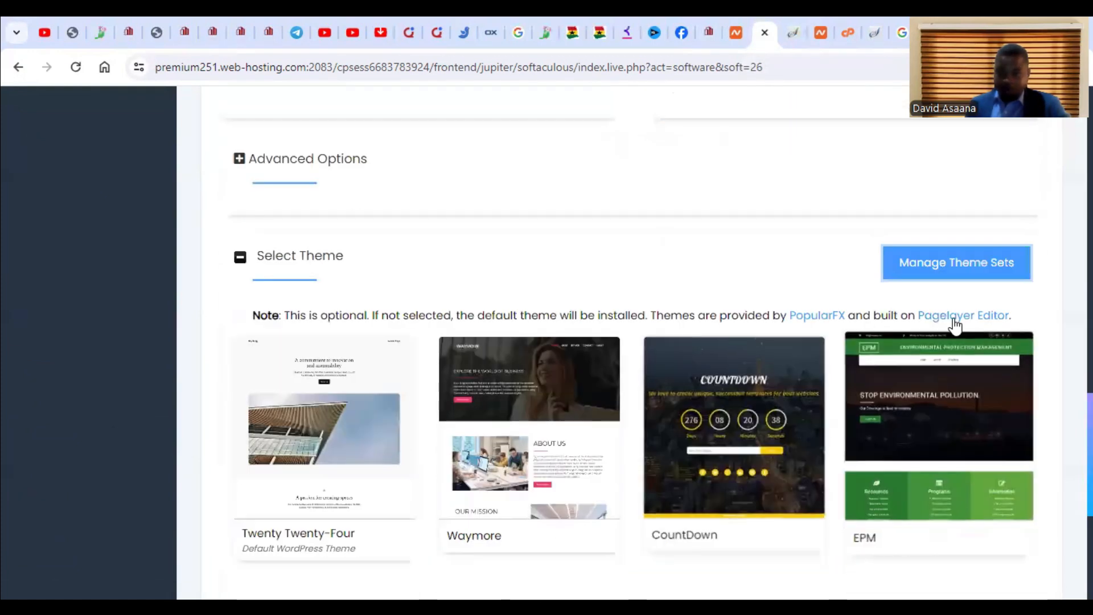
scroll(391, 357, down, 4)
scroll(392, 357, down, 3)
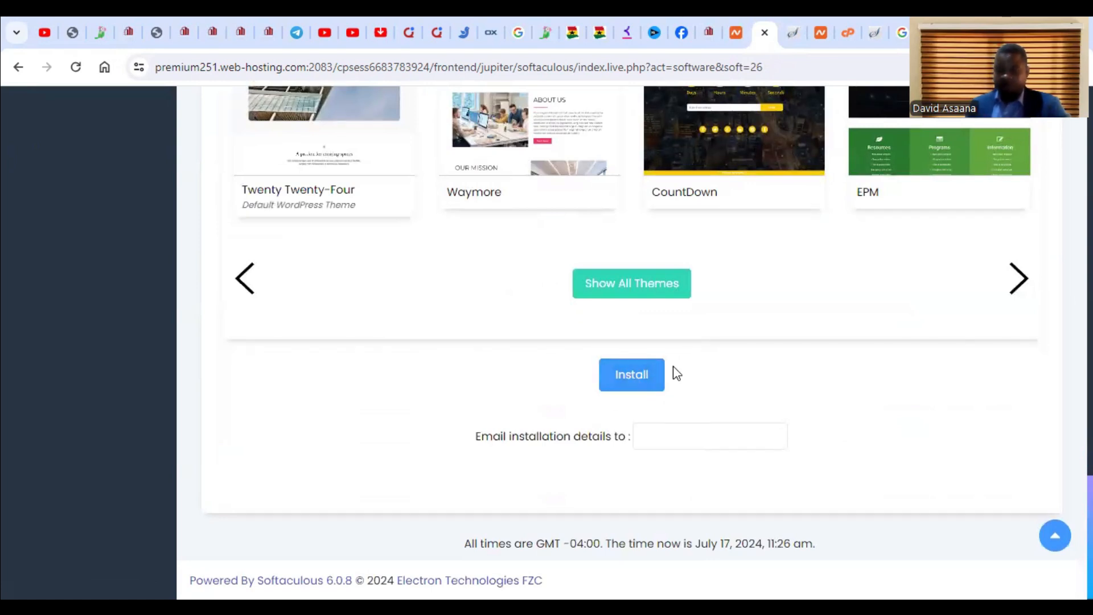
- Review the installation form again from Software Setup through the Site Settings and Admin Account sections
scroll(674, 370, up, 15)
scroll(673, 371, up, 7)
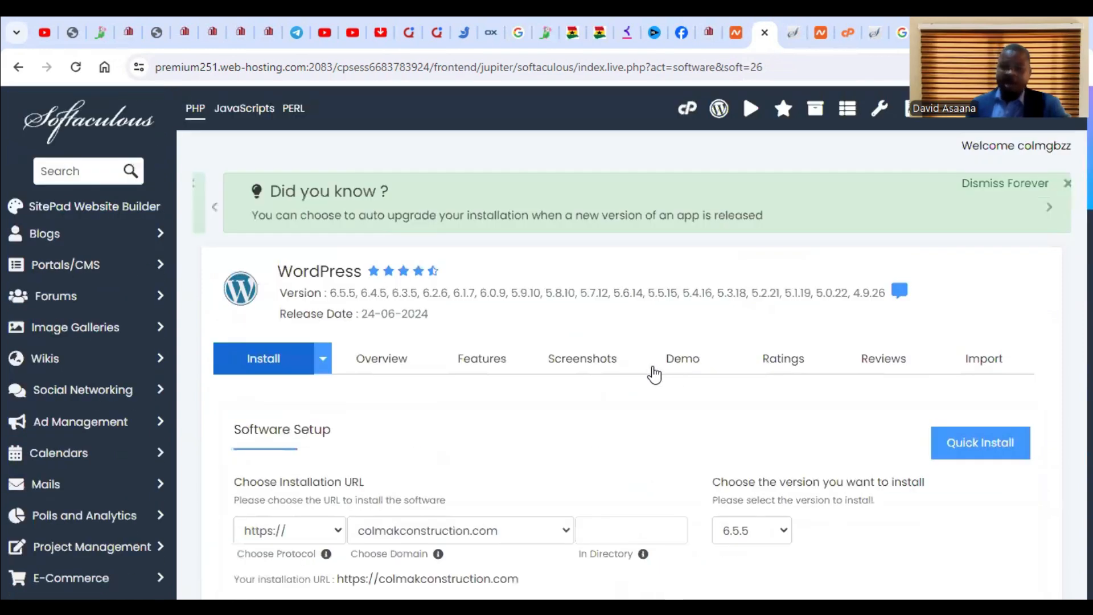
scroll(383, 314, down, 8)
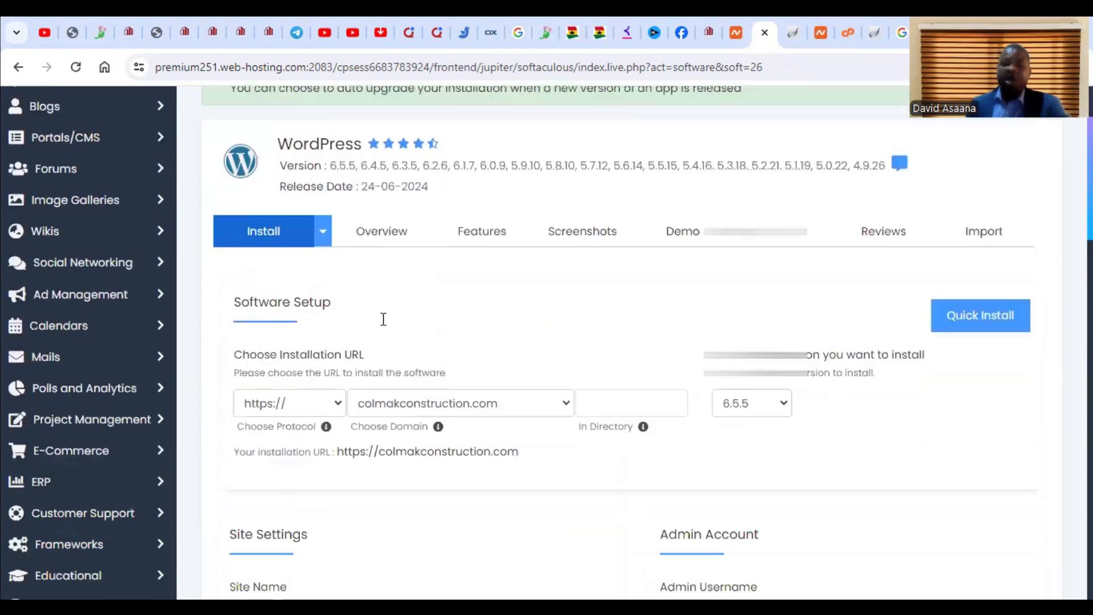
scroll(350, 330, down, 2)
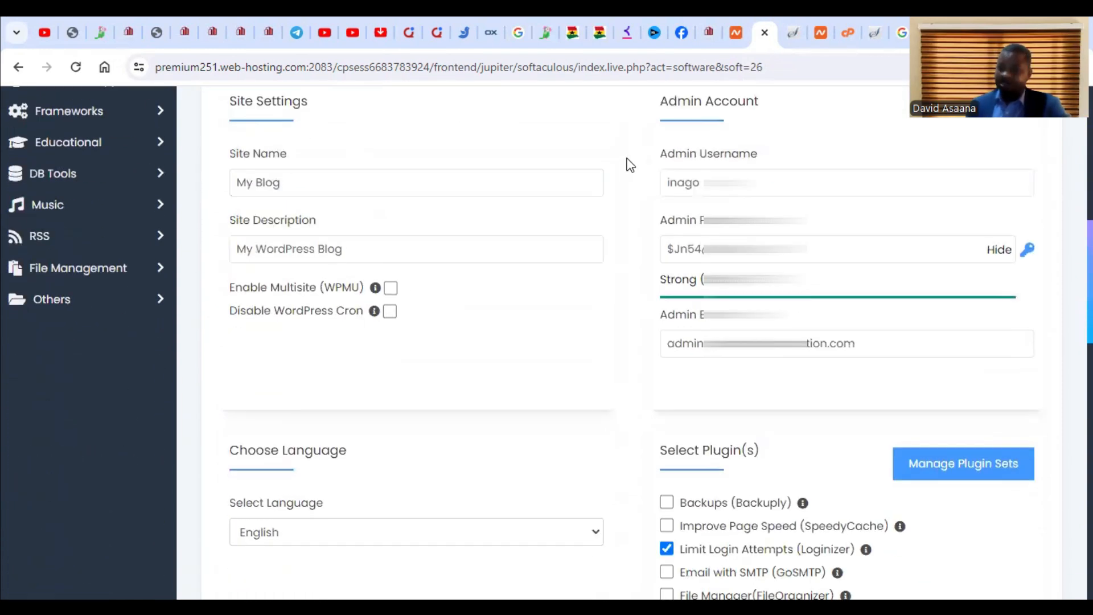
mouse_move(380, 311)
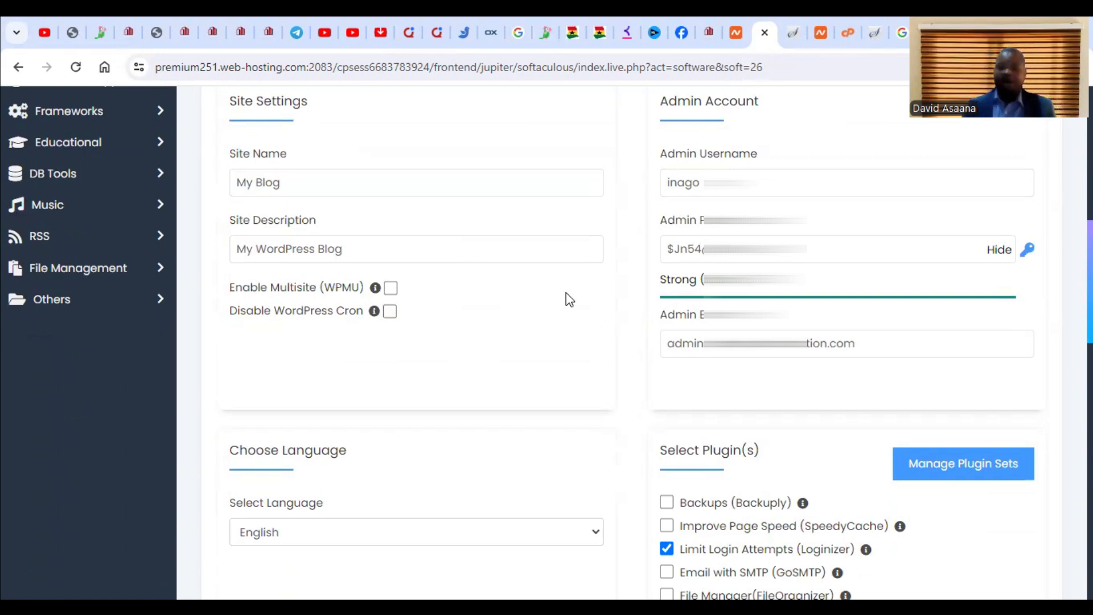
- Check the domains offered for the installation URL and the In Directory field, leaving the directory empty
scroll(569, 299, up, 4)
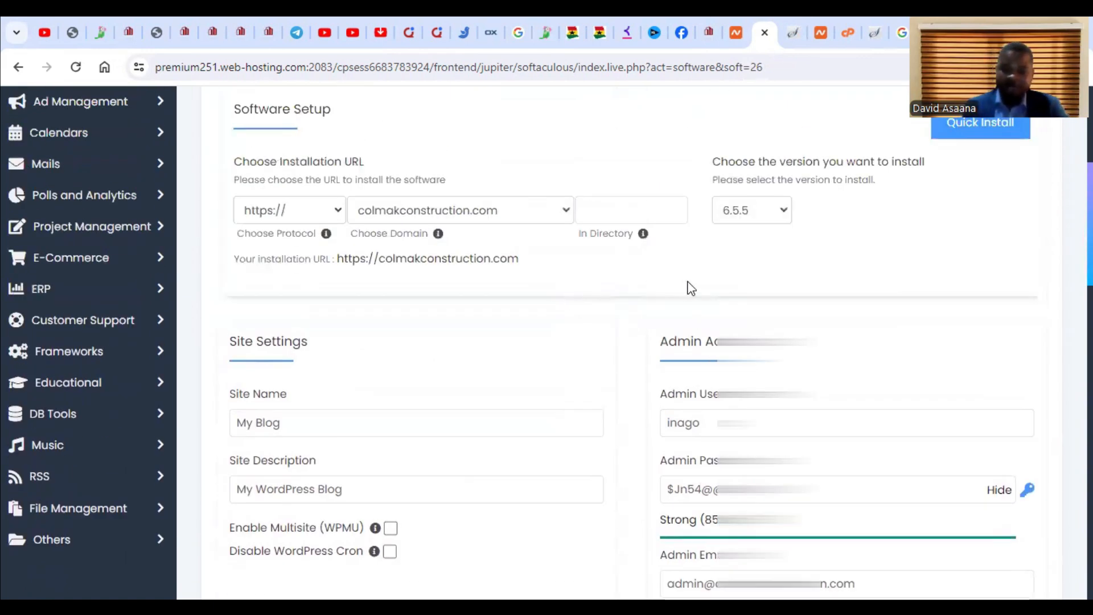
click(541, 211)
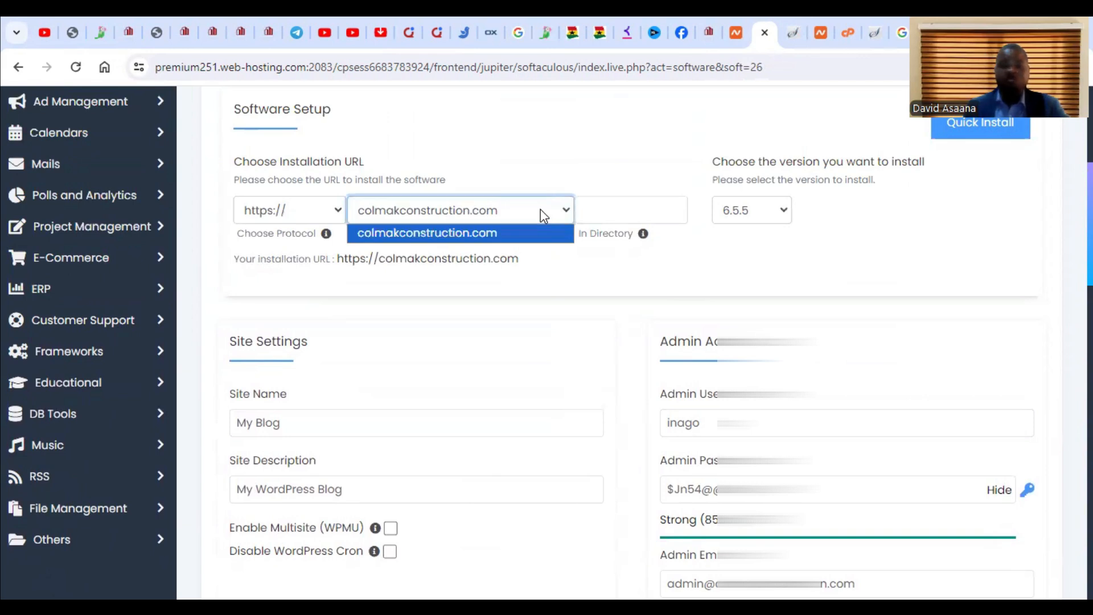
click(658, 206)
click(646, 149)
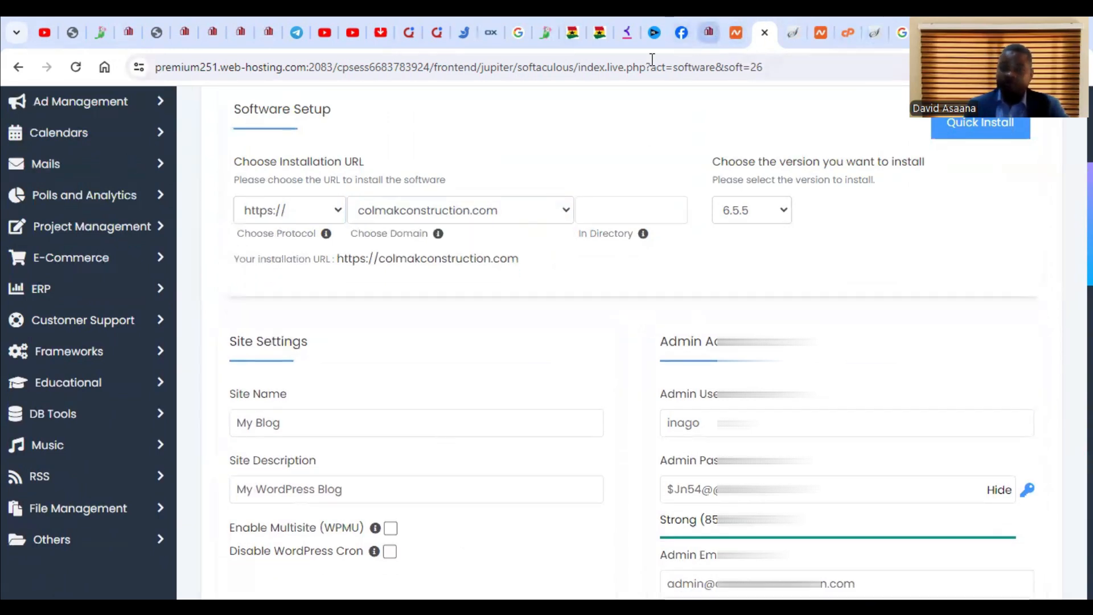
- View the already built colmakconstruction.com website and its WordPress admin dashboard, at the WP Fastest Cache options
click(700, 21)
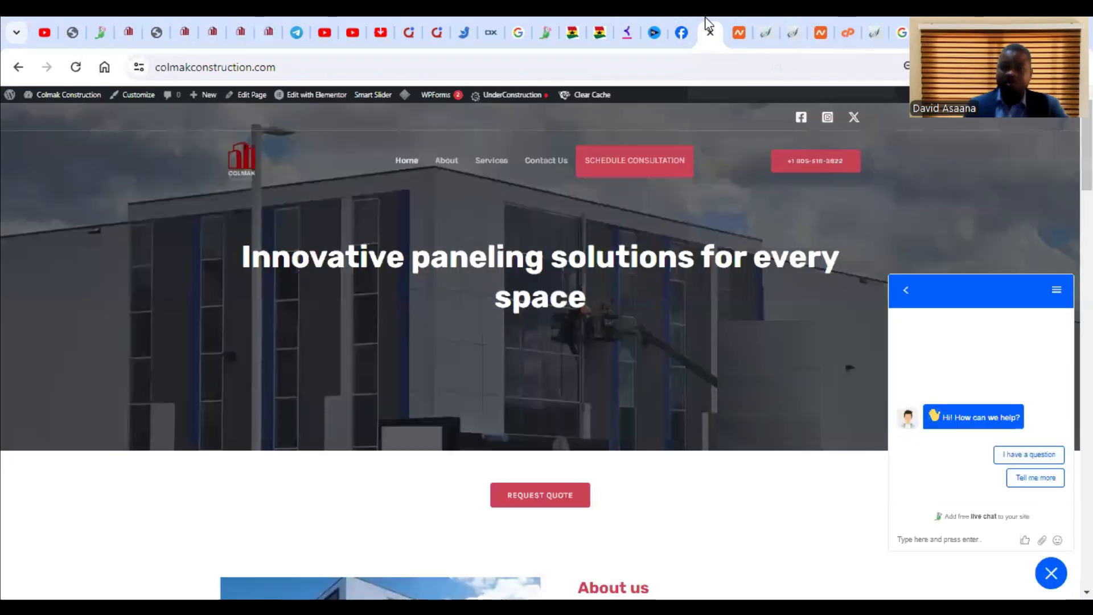
click(129, 30)
click(70, 28)
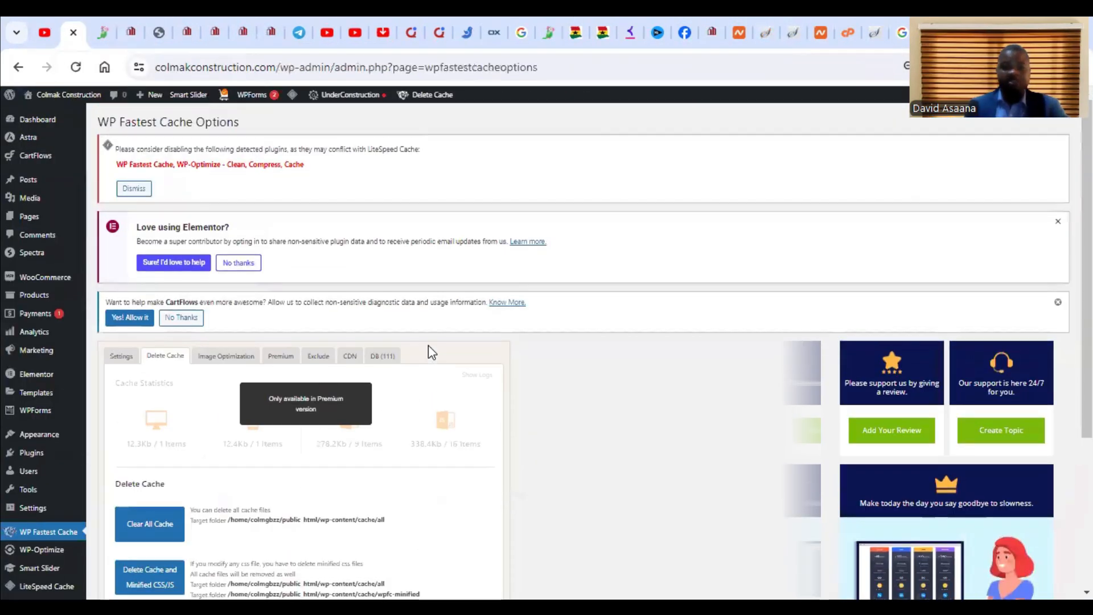